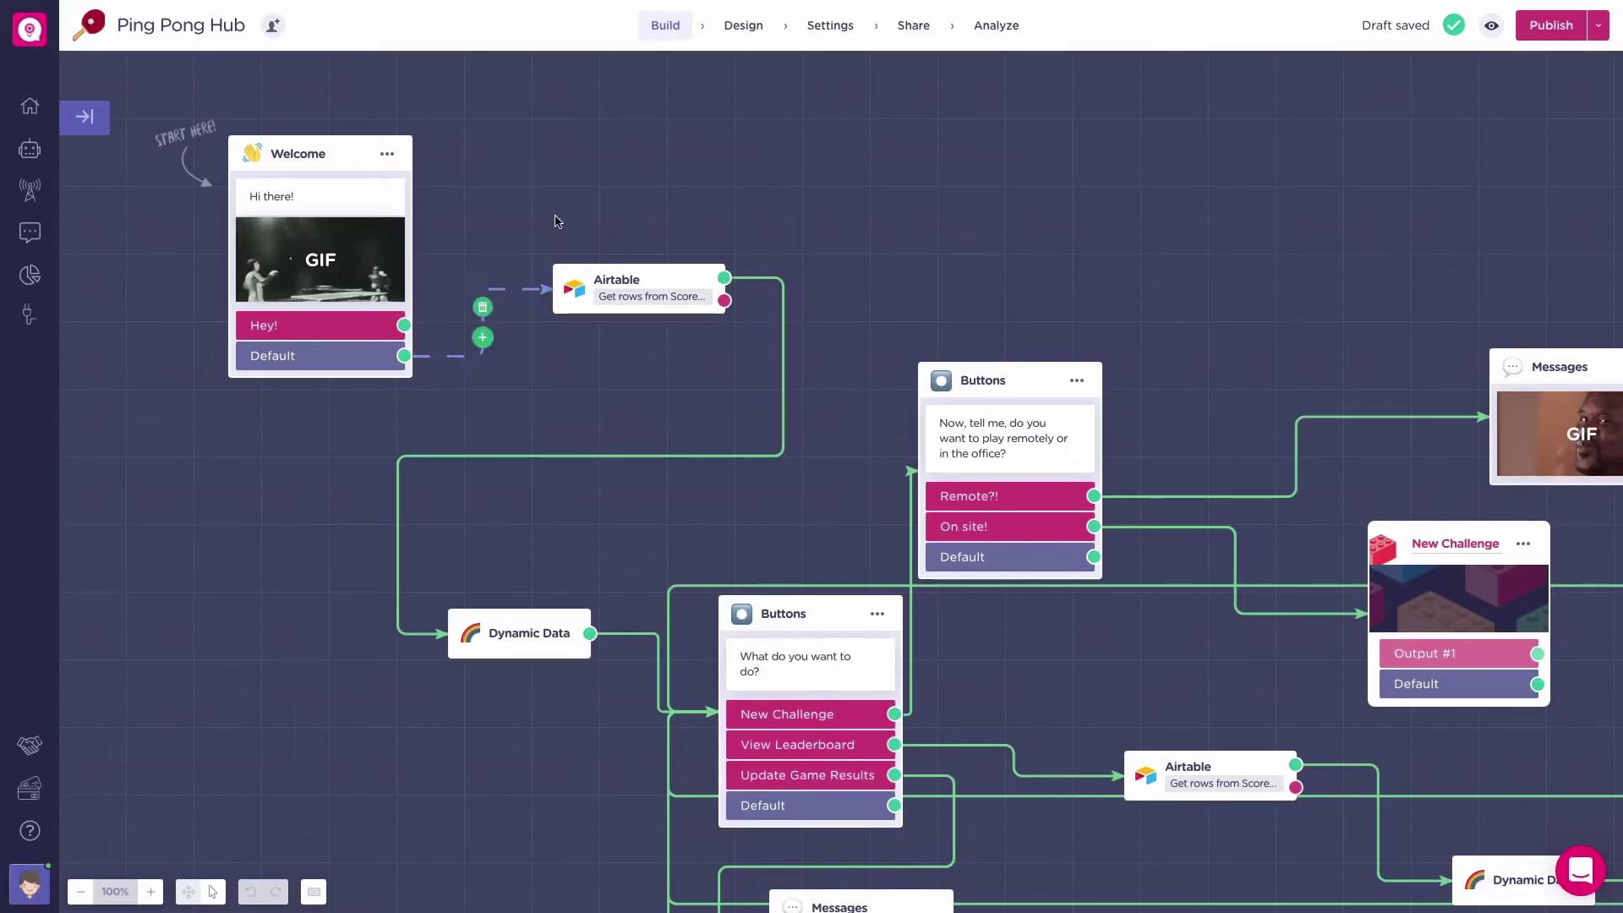
Enable the proactive welcome message for the livechat in the bot's Share settings
left_click(900, 33)
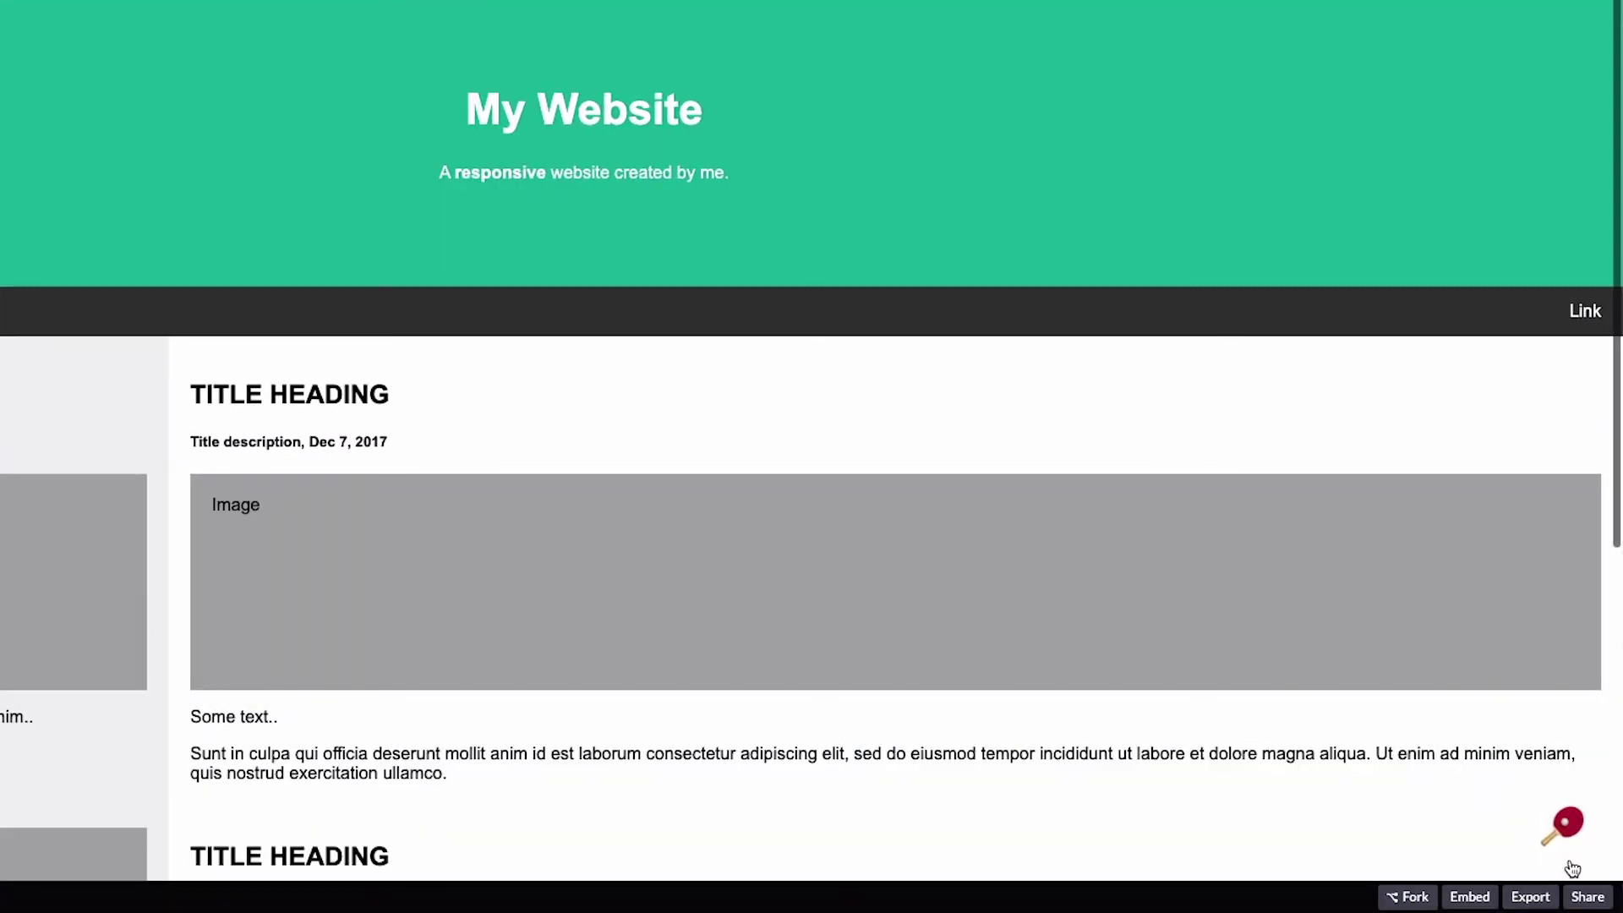
left_click(1562, 826)
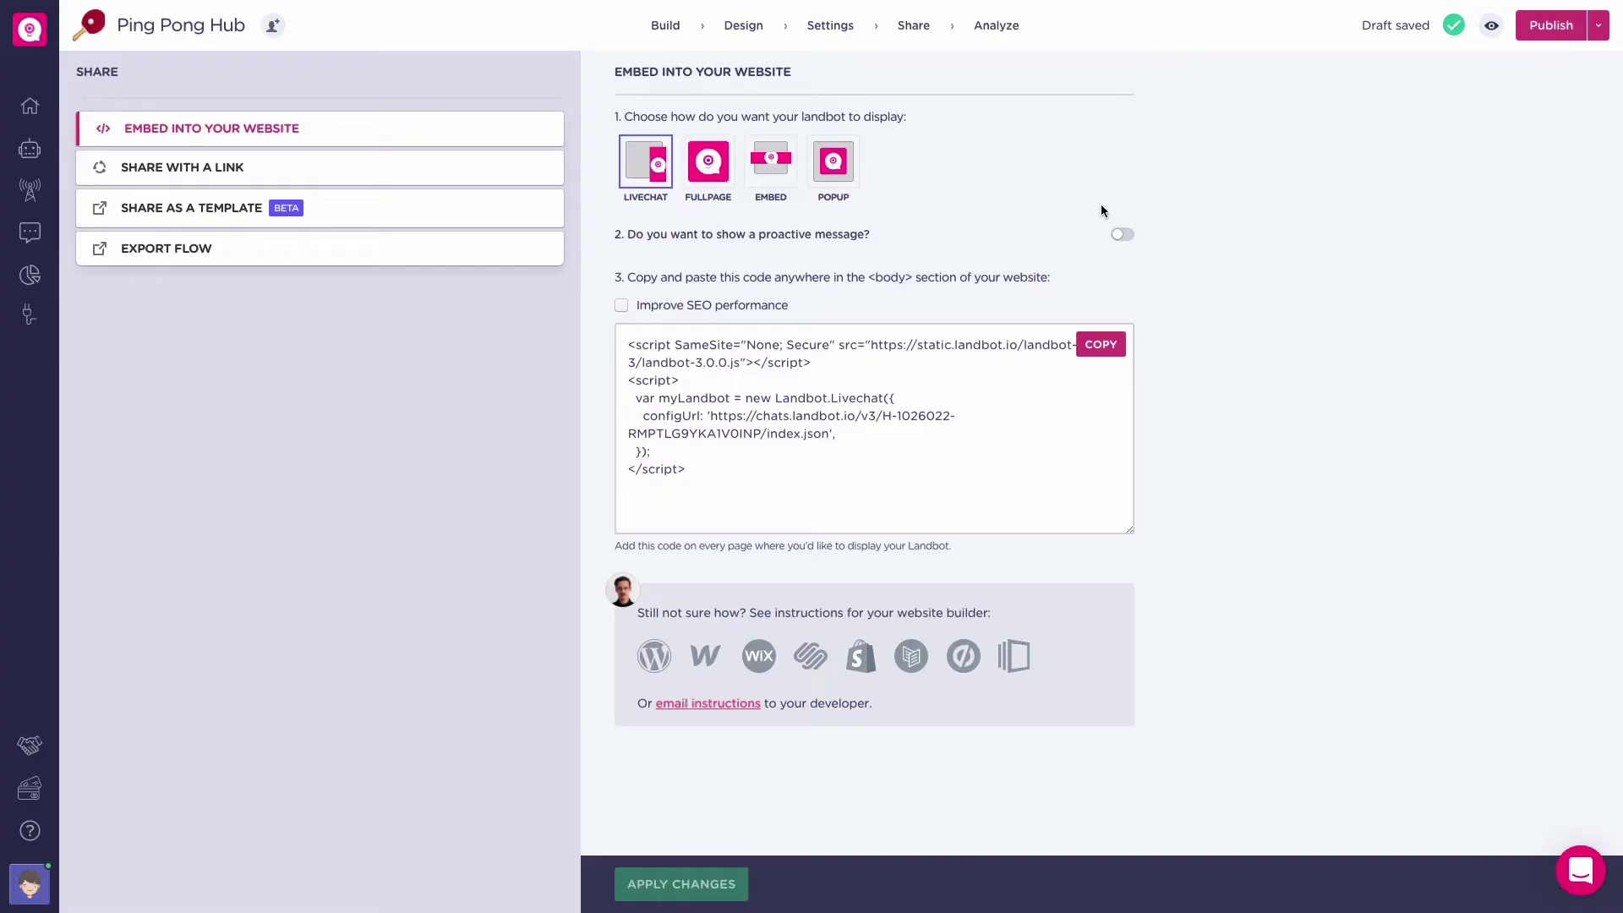
left_click(1122, 233)
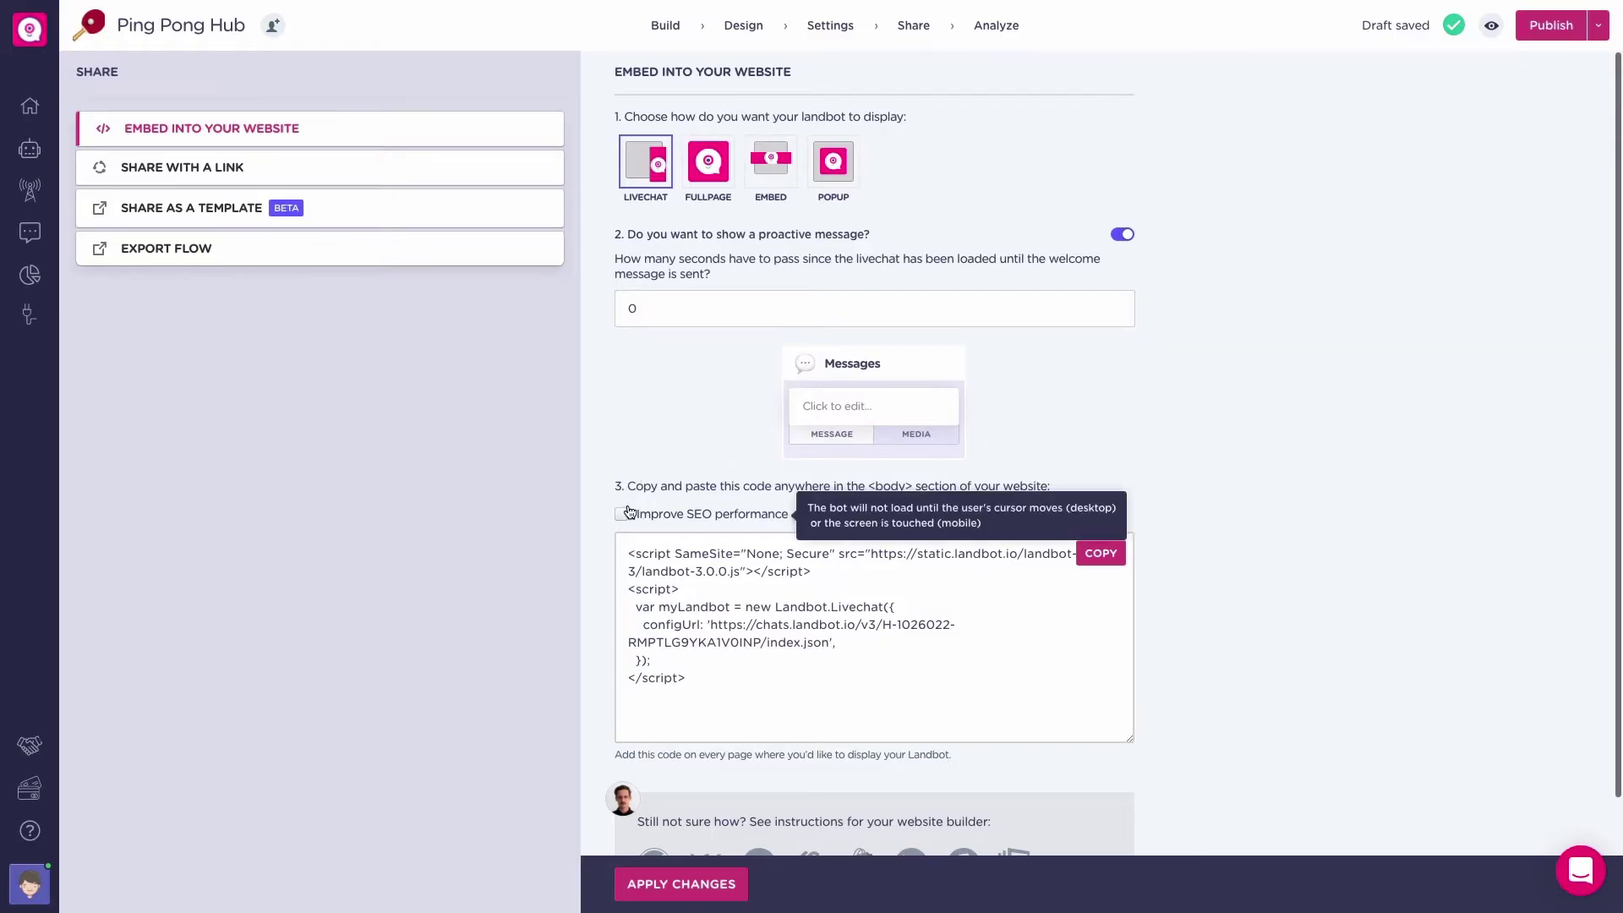
Toggle the Improve SEO performance option on the livechat embed code
left_click(623, 514)
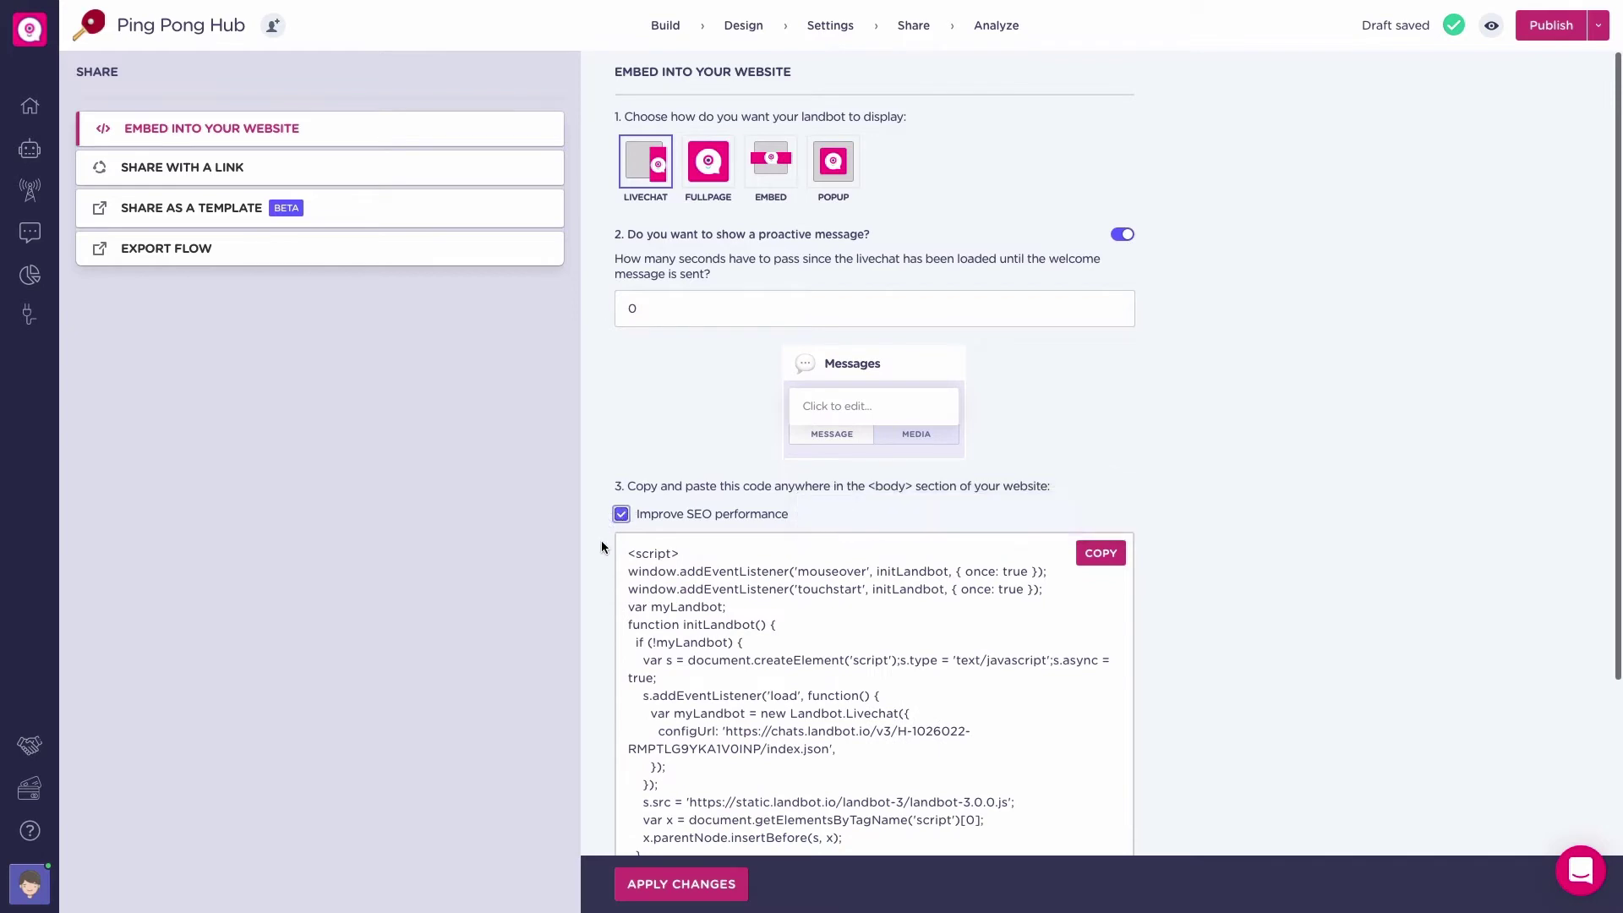
scroll(601, 540, "down", 3)
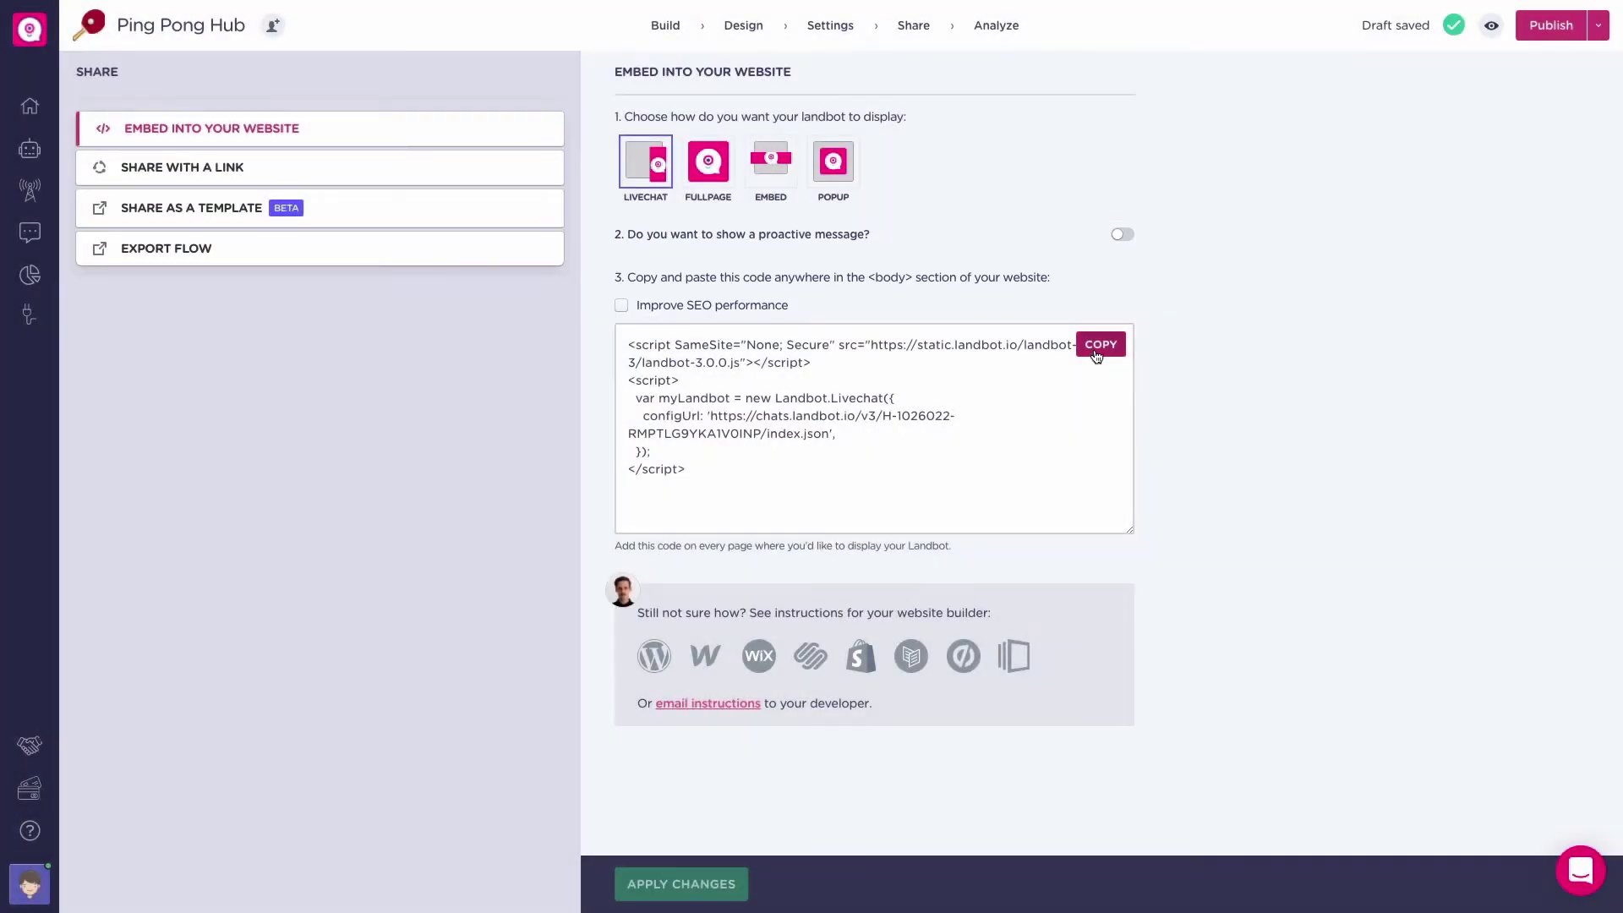
Paste the copied livechat snippet before </body> in CodePen and launch the Ping Pong Hub chat in the preview
left_click(1097, 346)
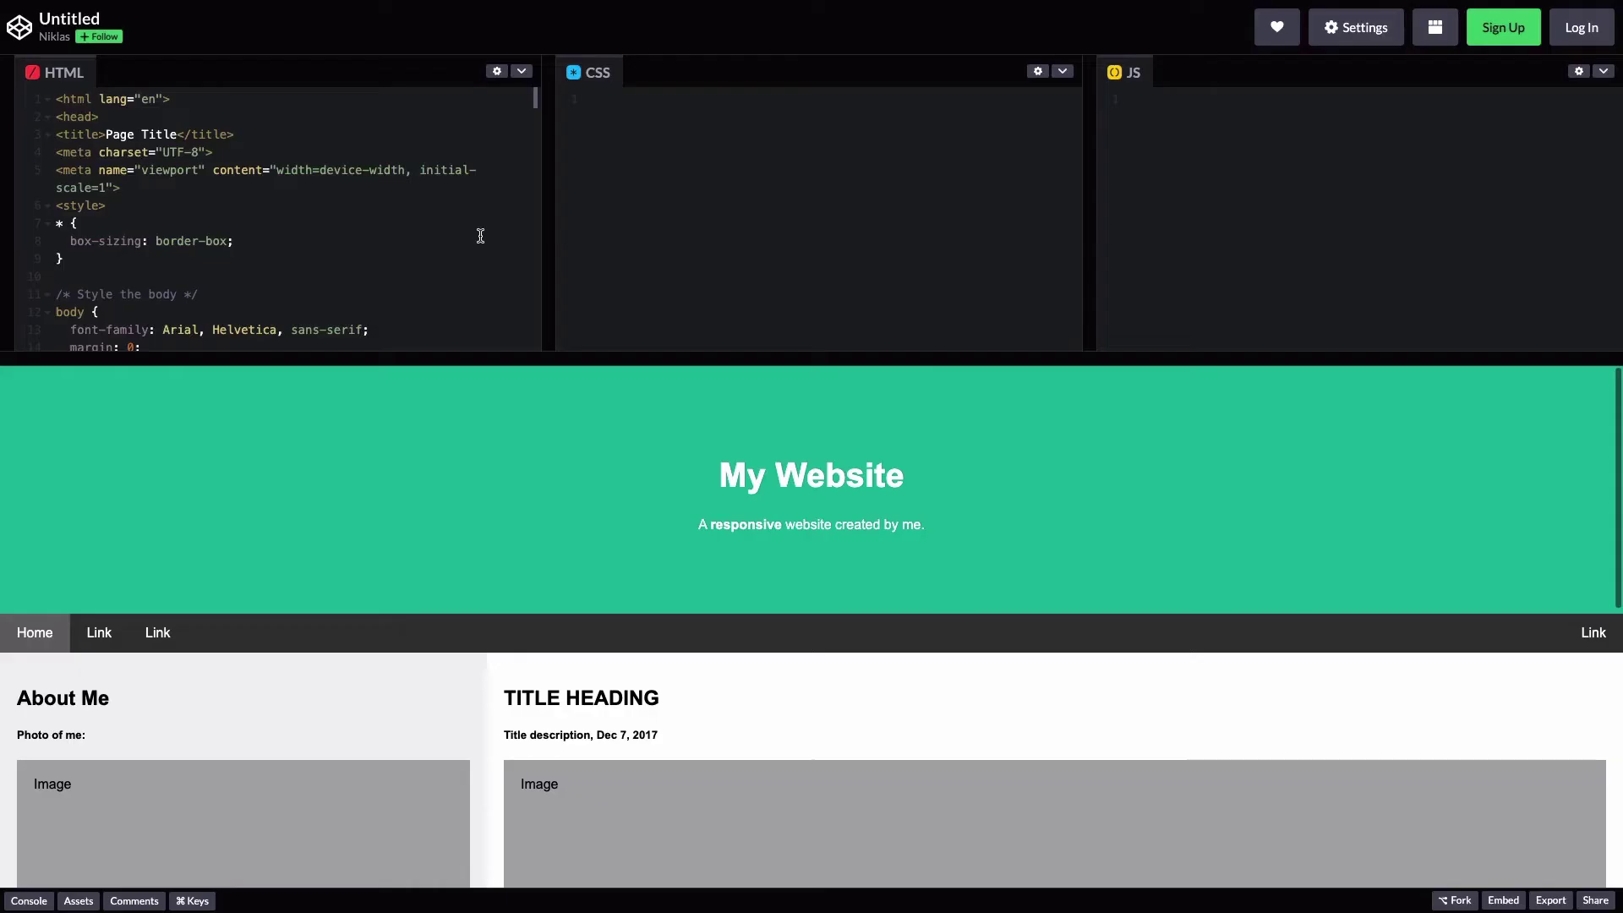
scroll(480, 234, "down", 5)
scroll(479, 235, "down", 5)
scroll(479, 234, "down", 5)
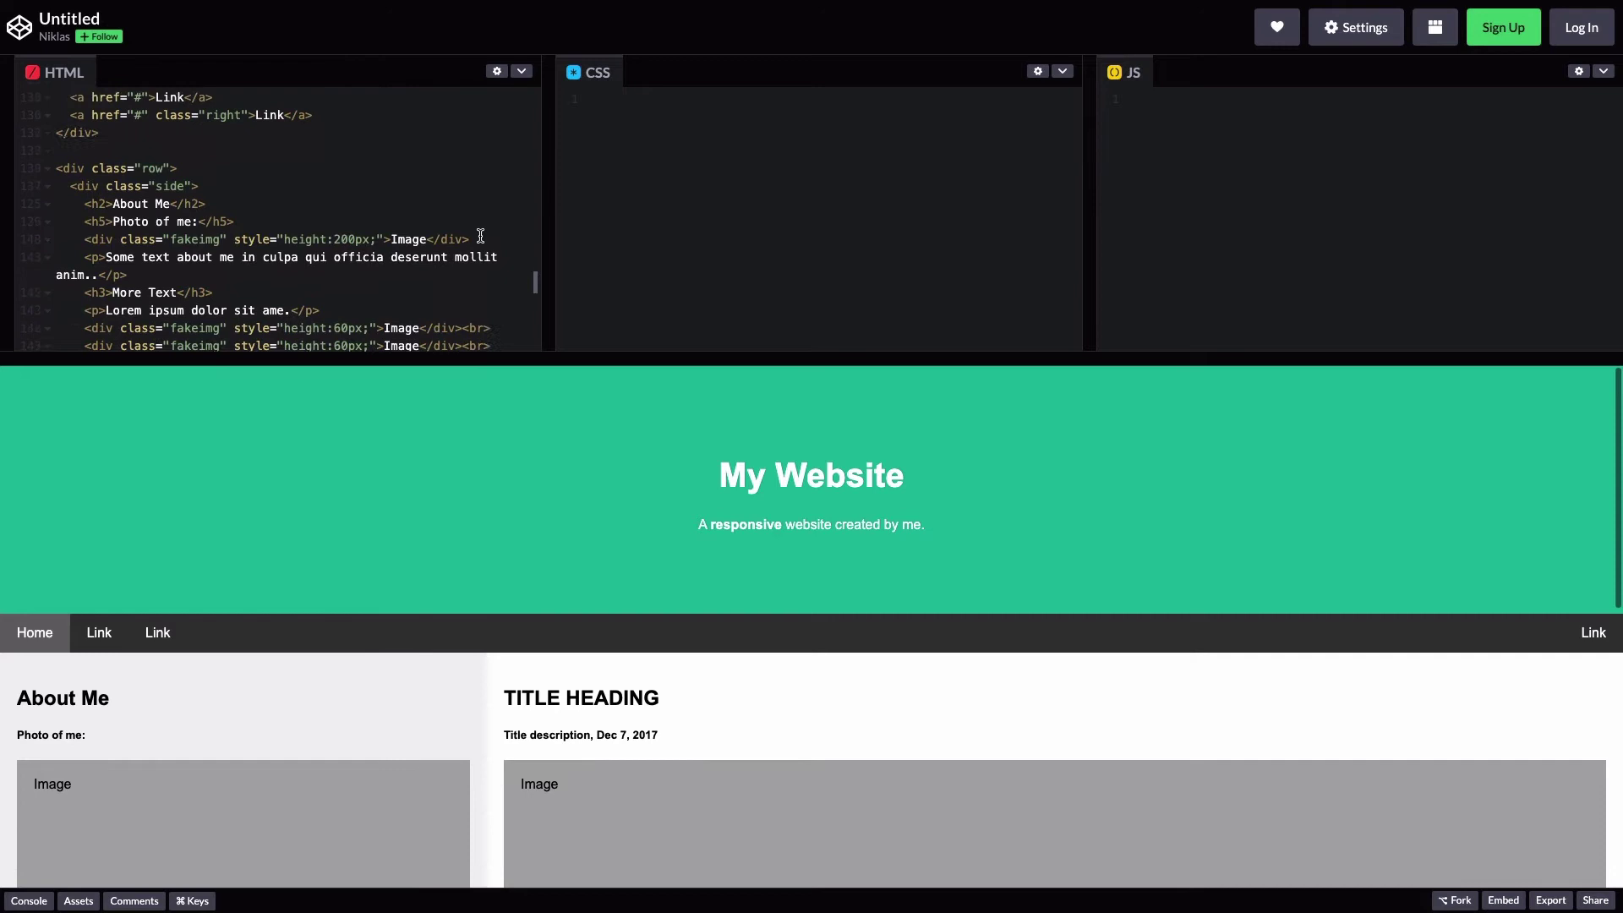
scroll(479, 235, "down", 5)
scroll(479, 235, "down", 5)
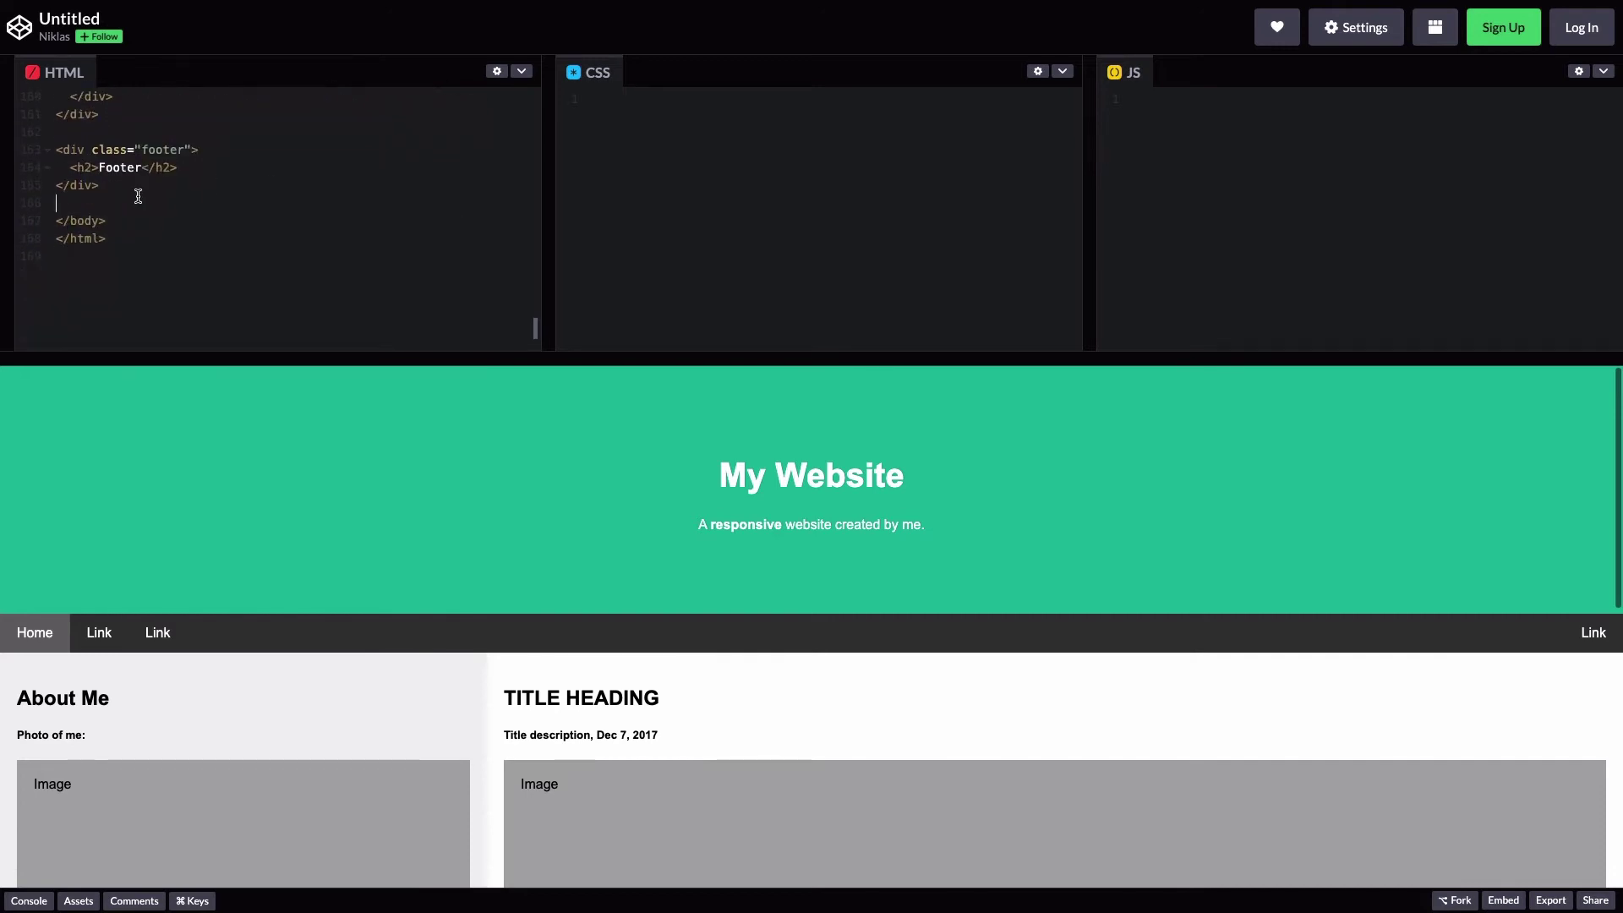
key("ctrl+v")
scroll(281, 198, "down", 1)
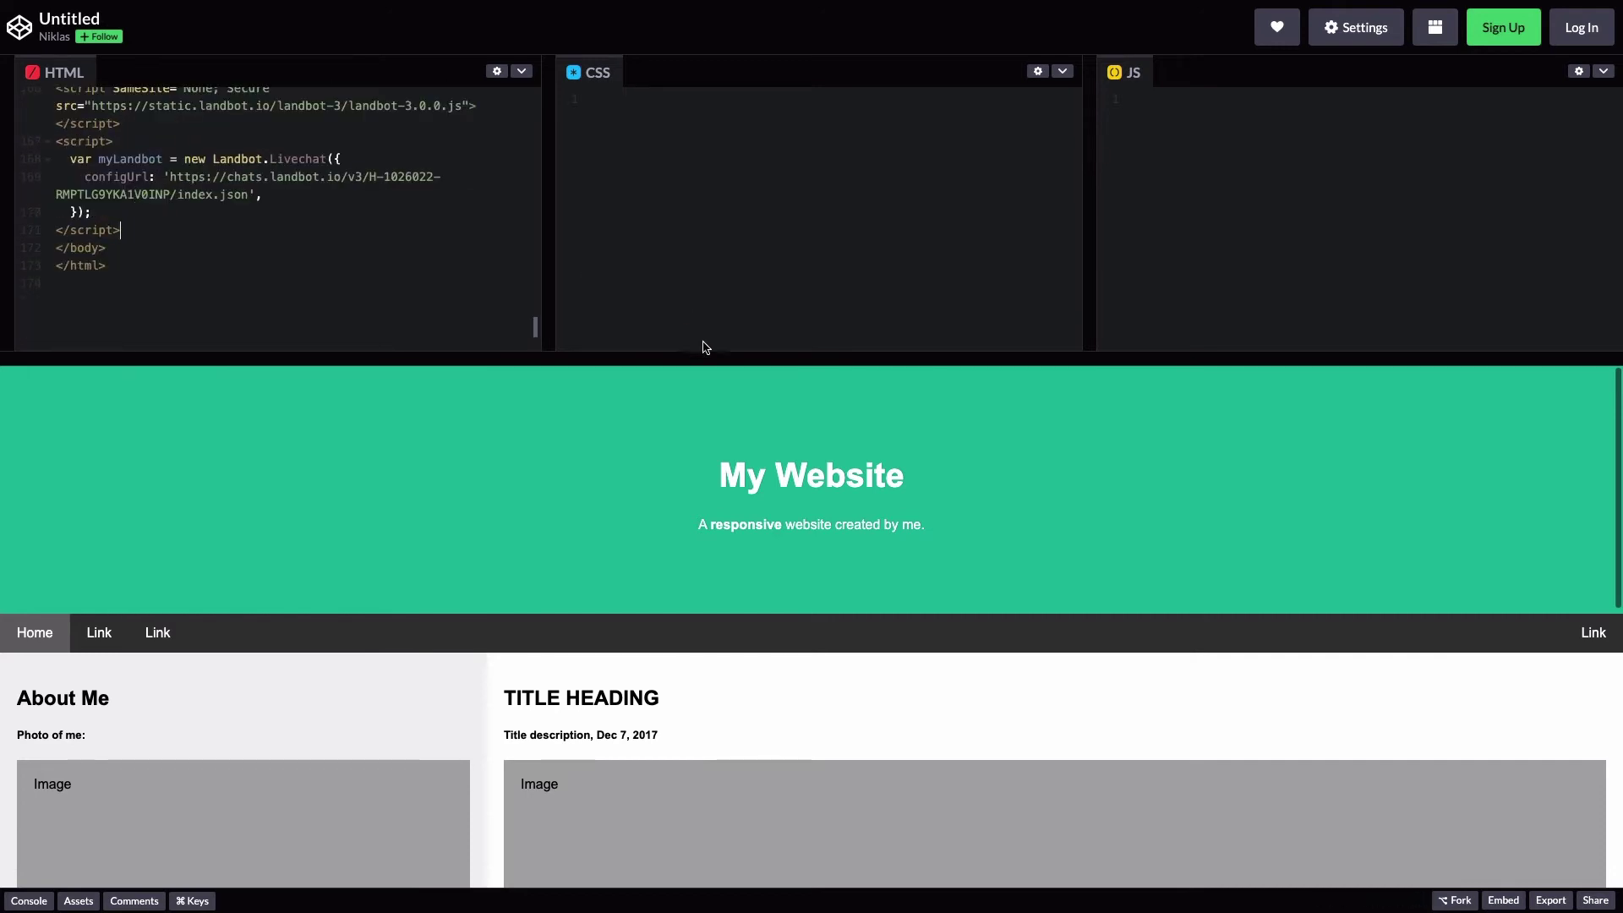
left_click_drag(701, 360, 722, 190)
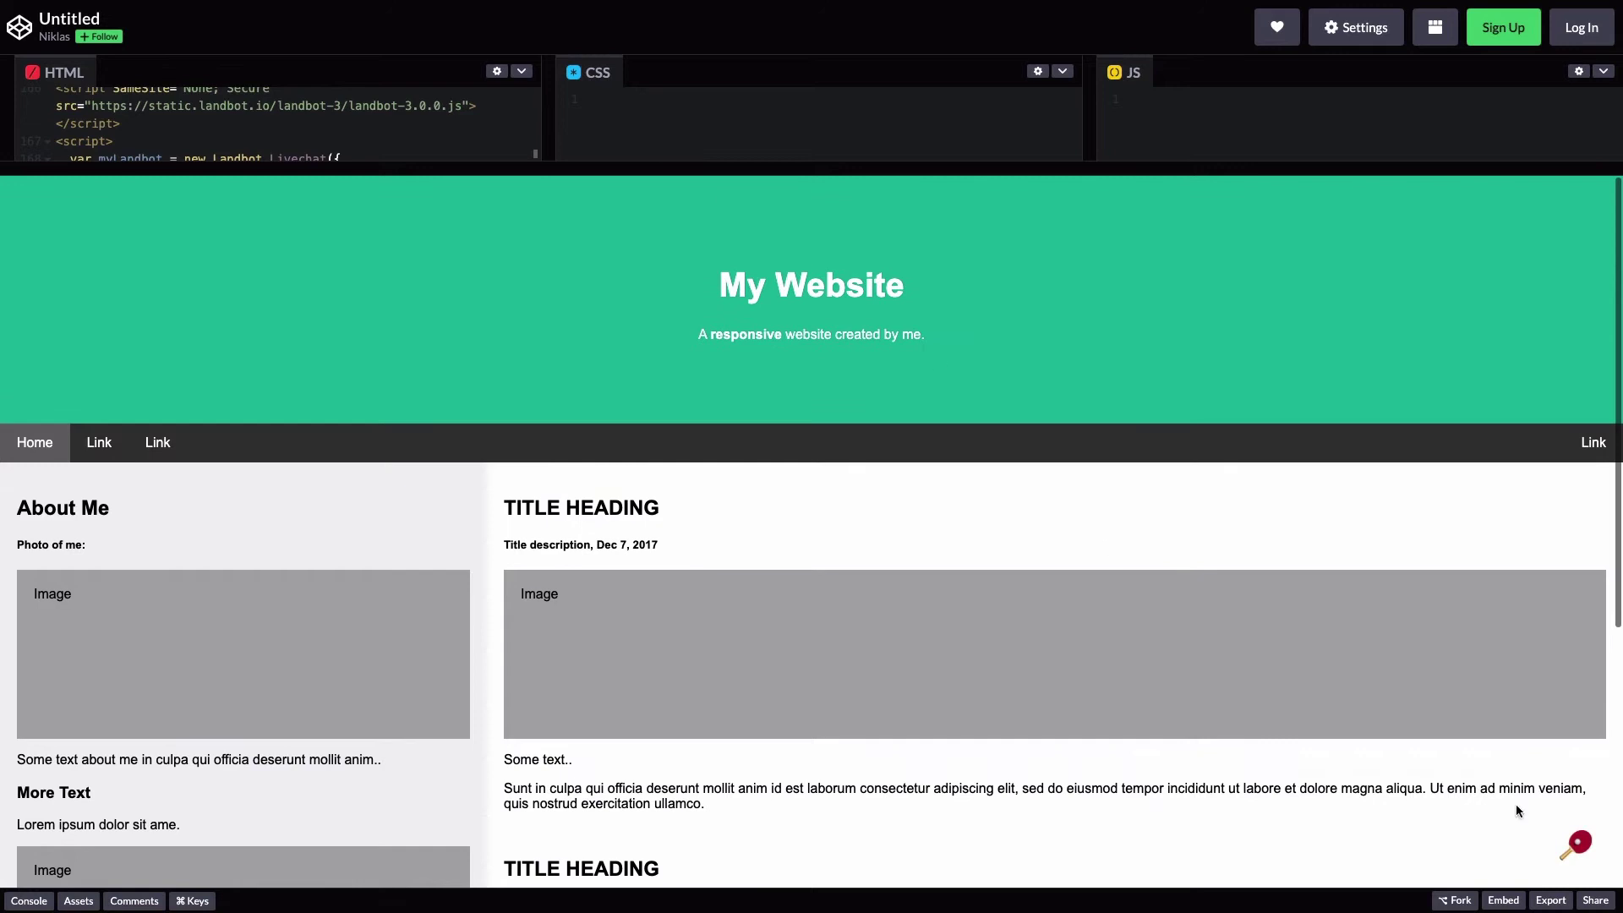
left_click(1567, 842)
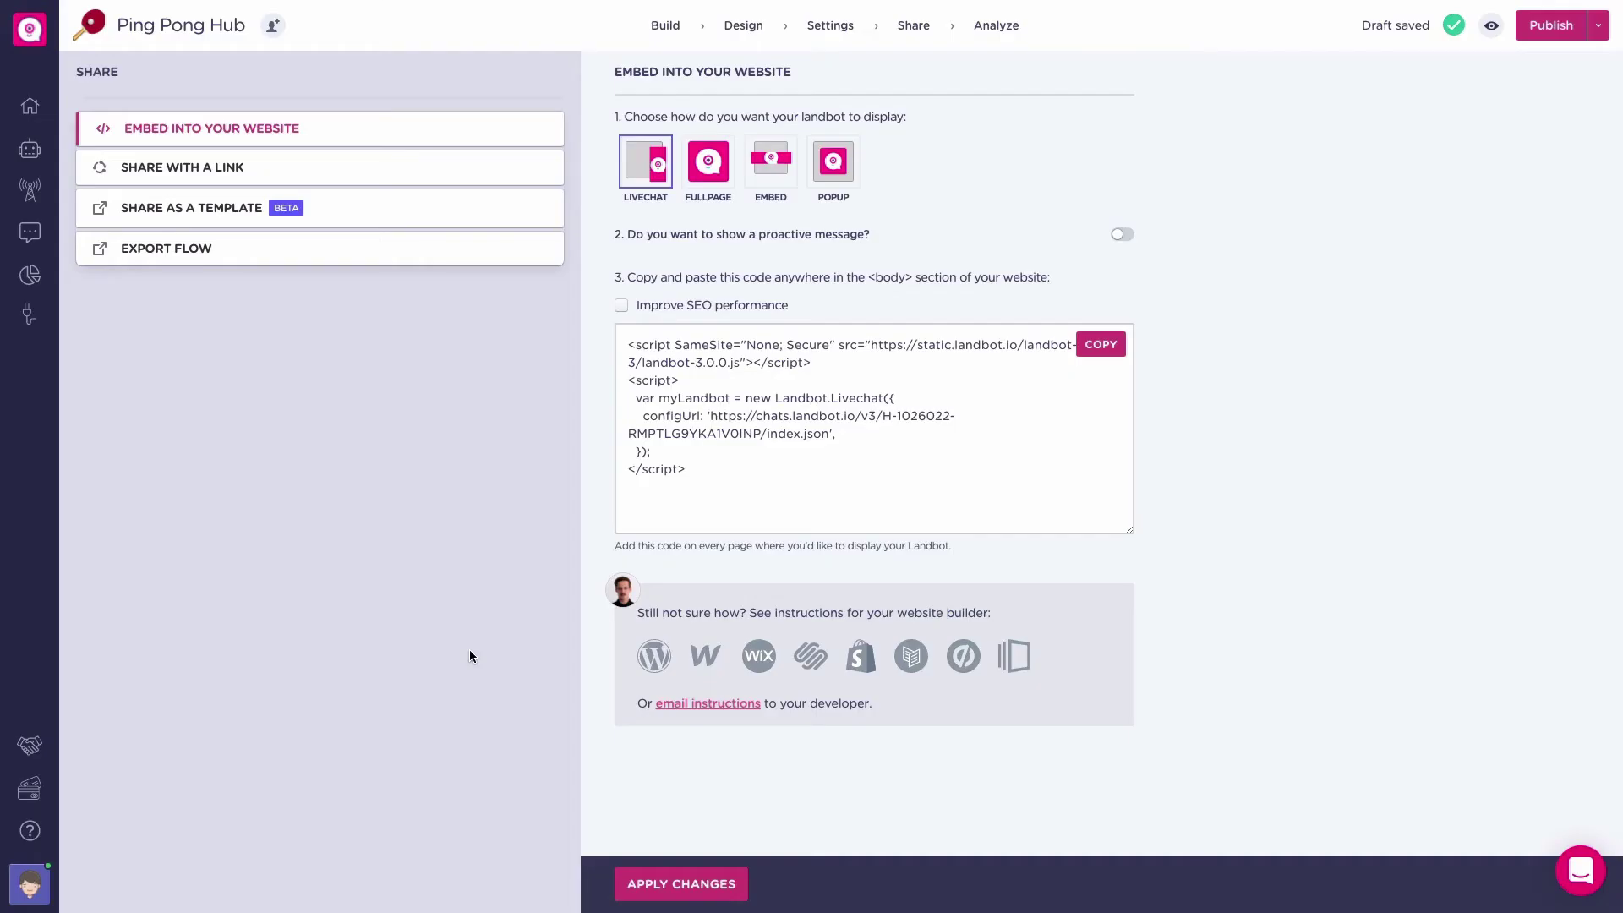
Preview the Fullpage display, apply changes, and move to the Embed container code
left_click(688, 178)
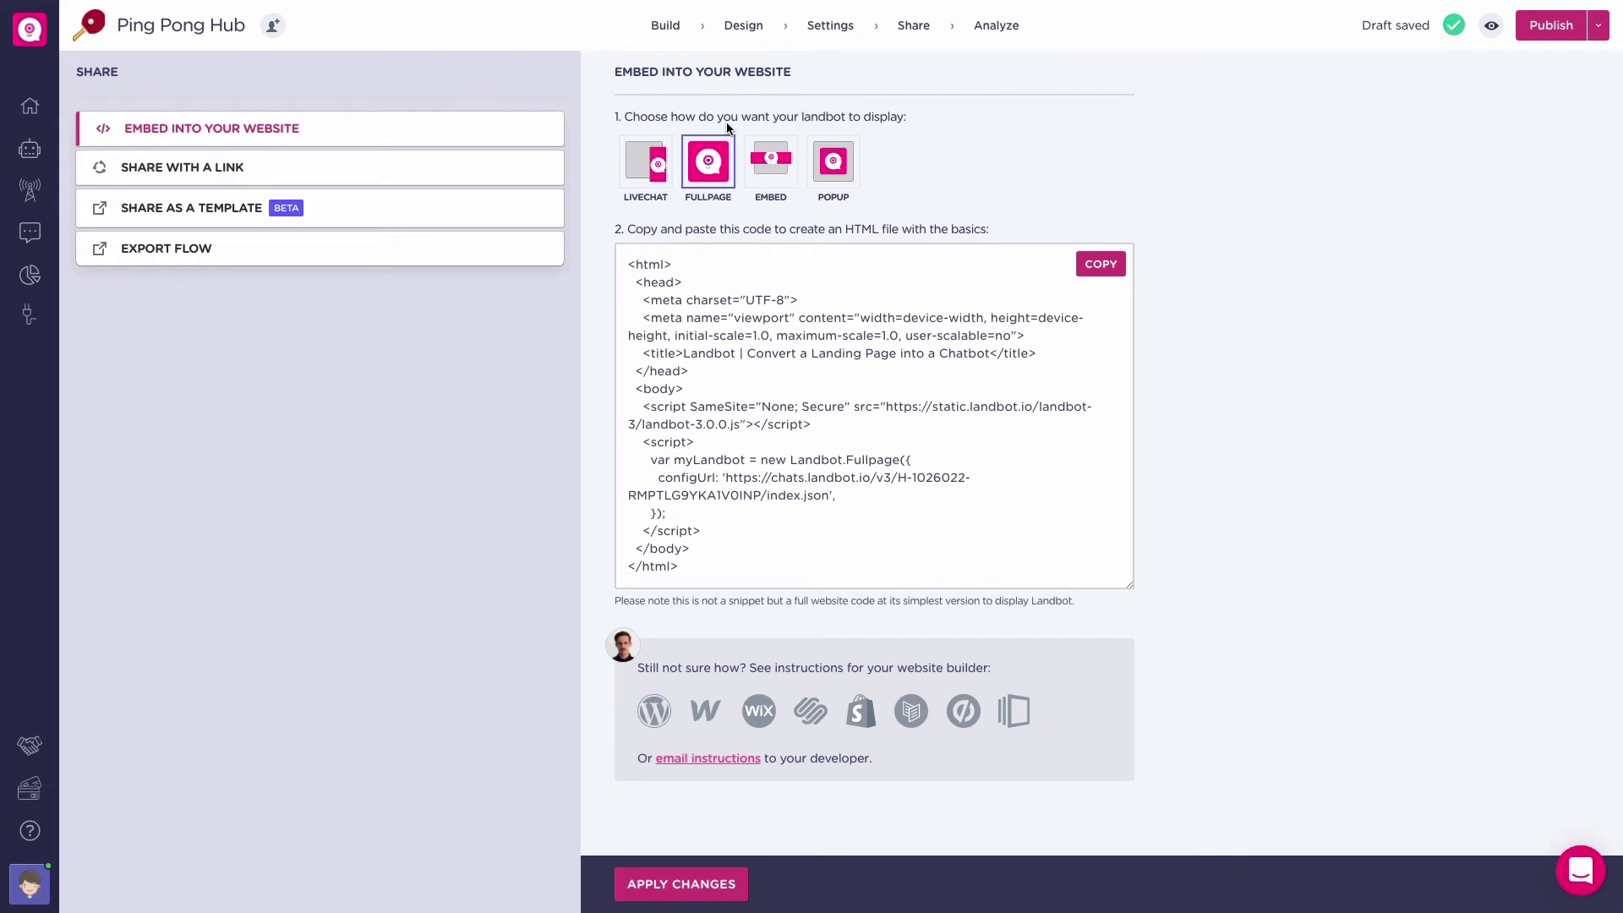
left_click(443, 180)
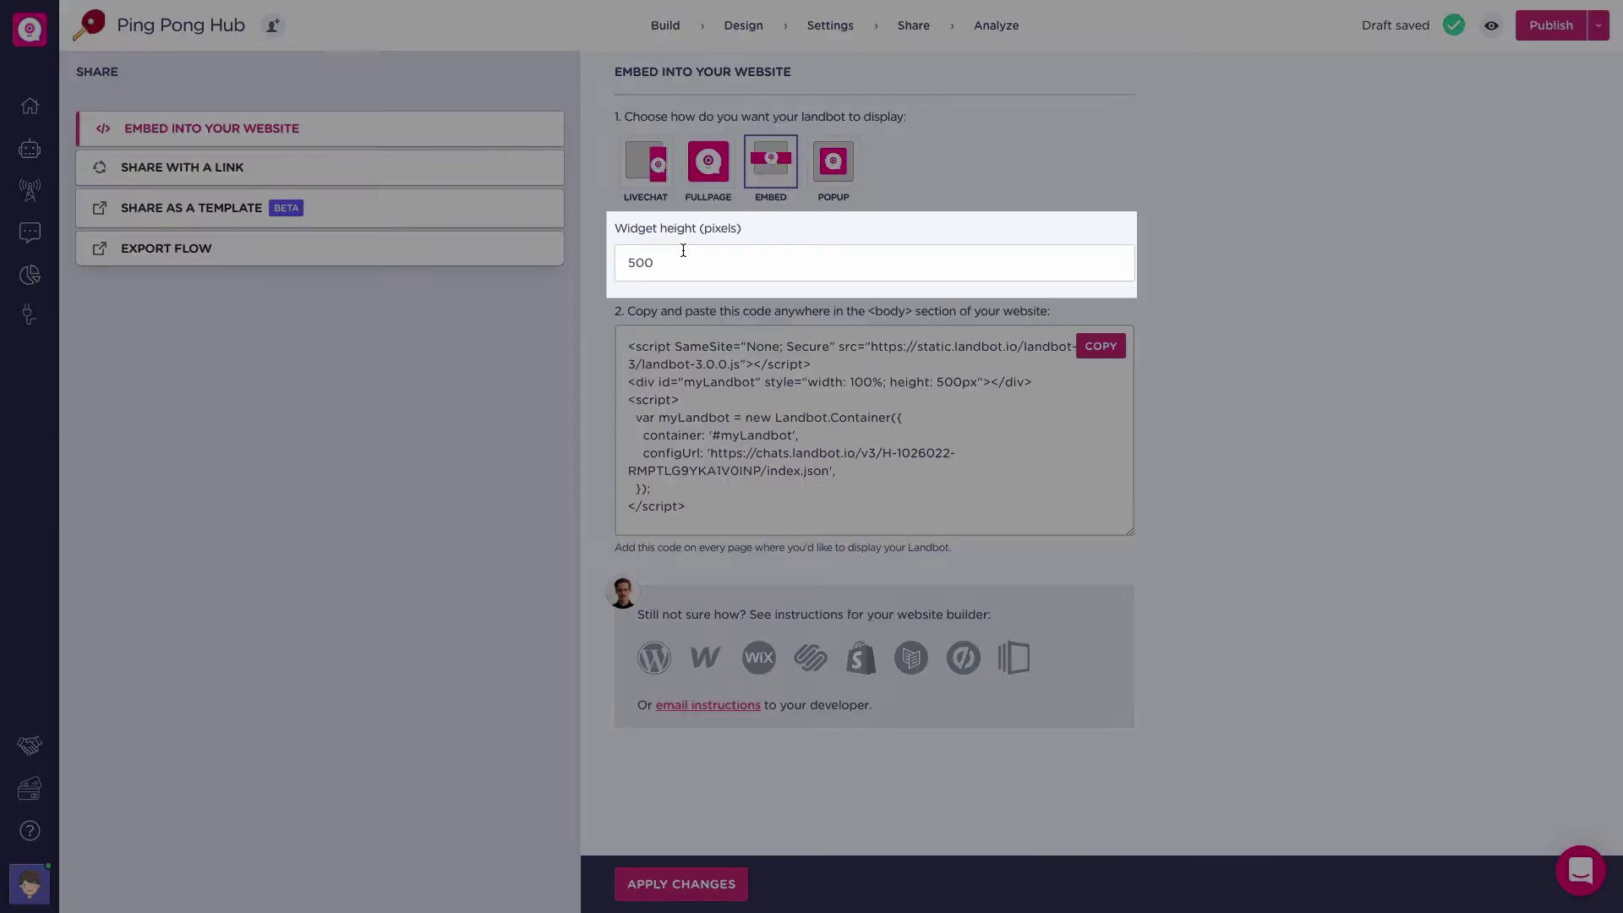
Select the widget height value and switch the display to the Popup script
double_click(682, 250)
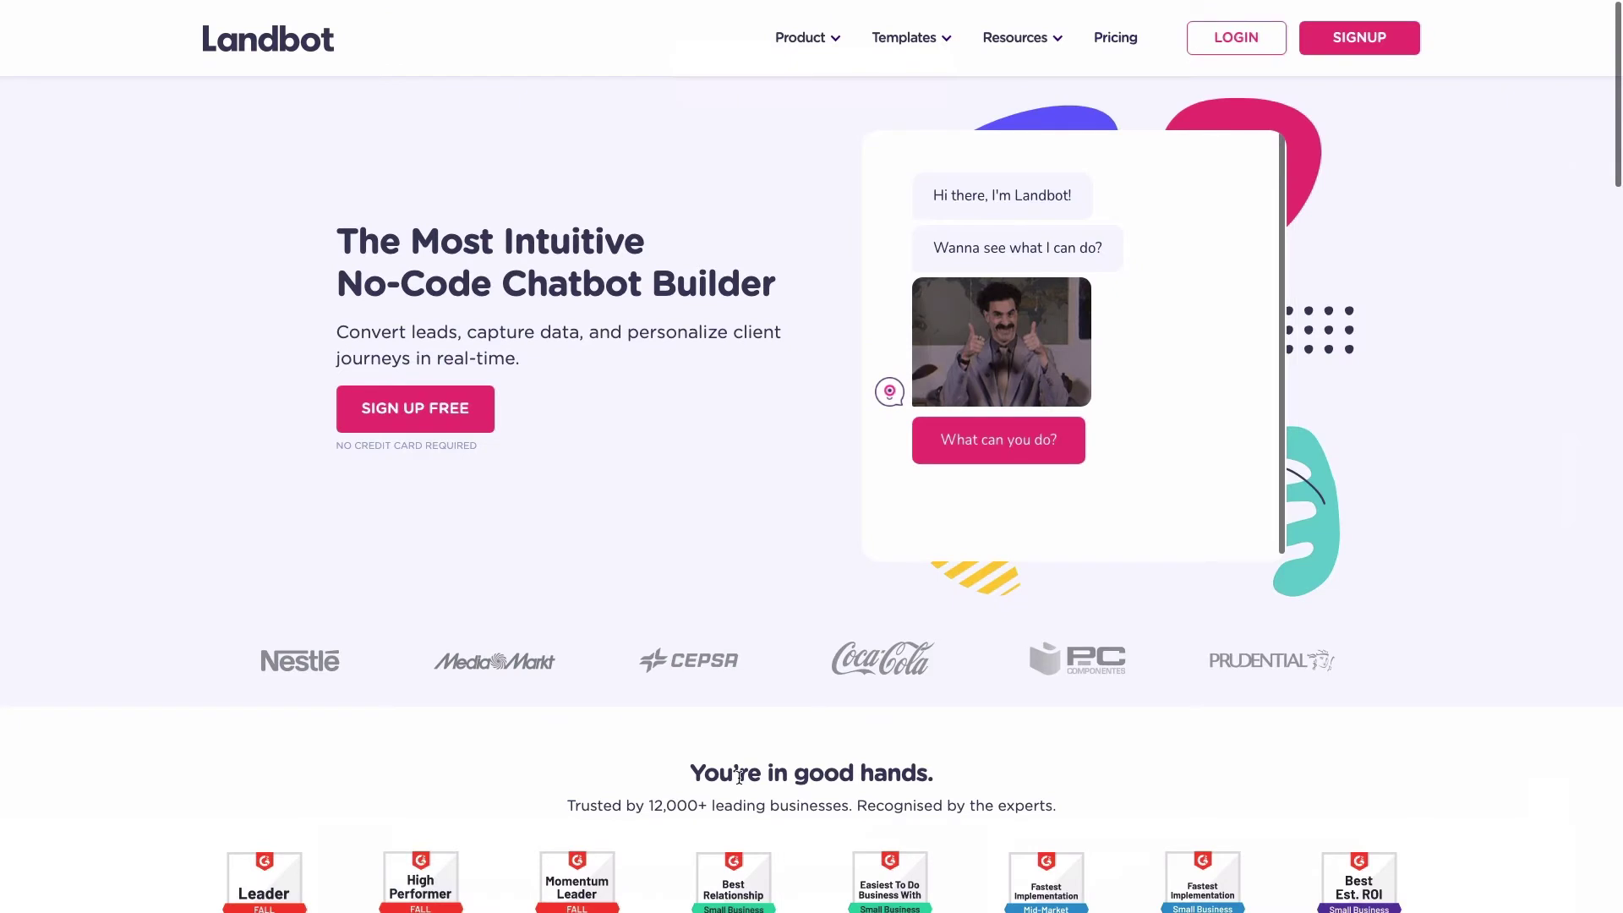
left_click(975, 423)
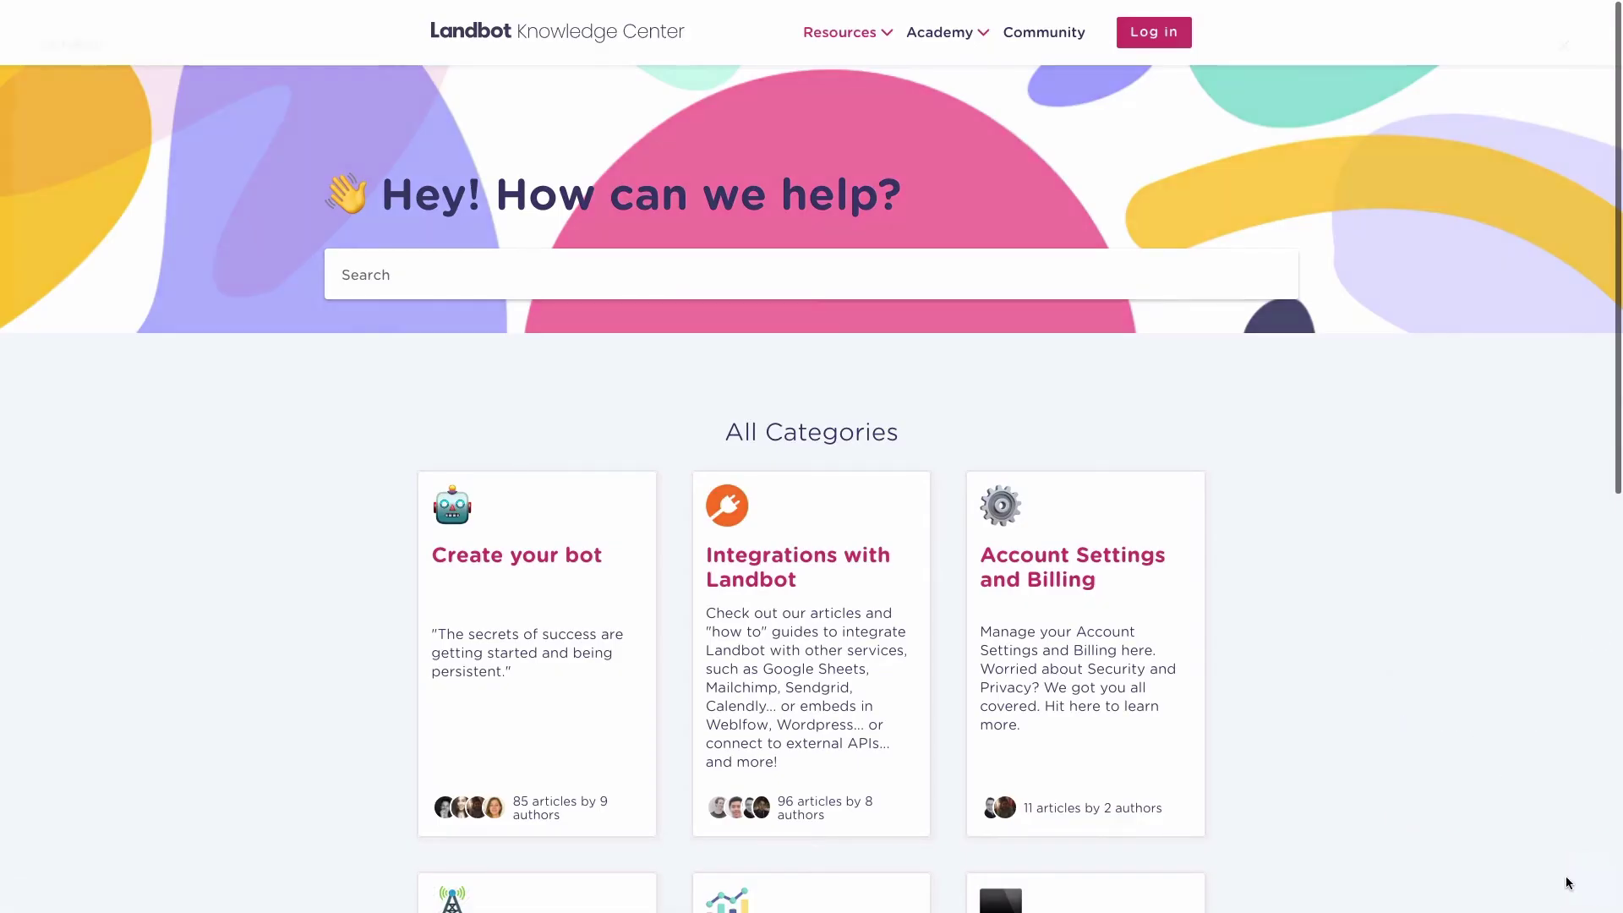
left_click(1568, 882)
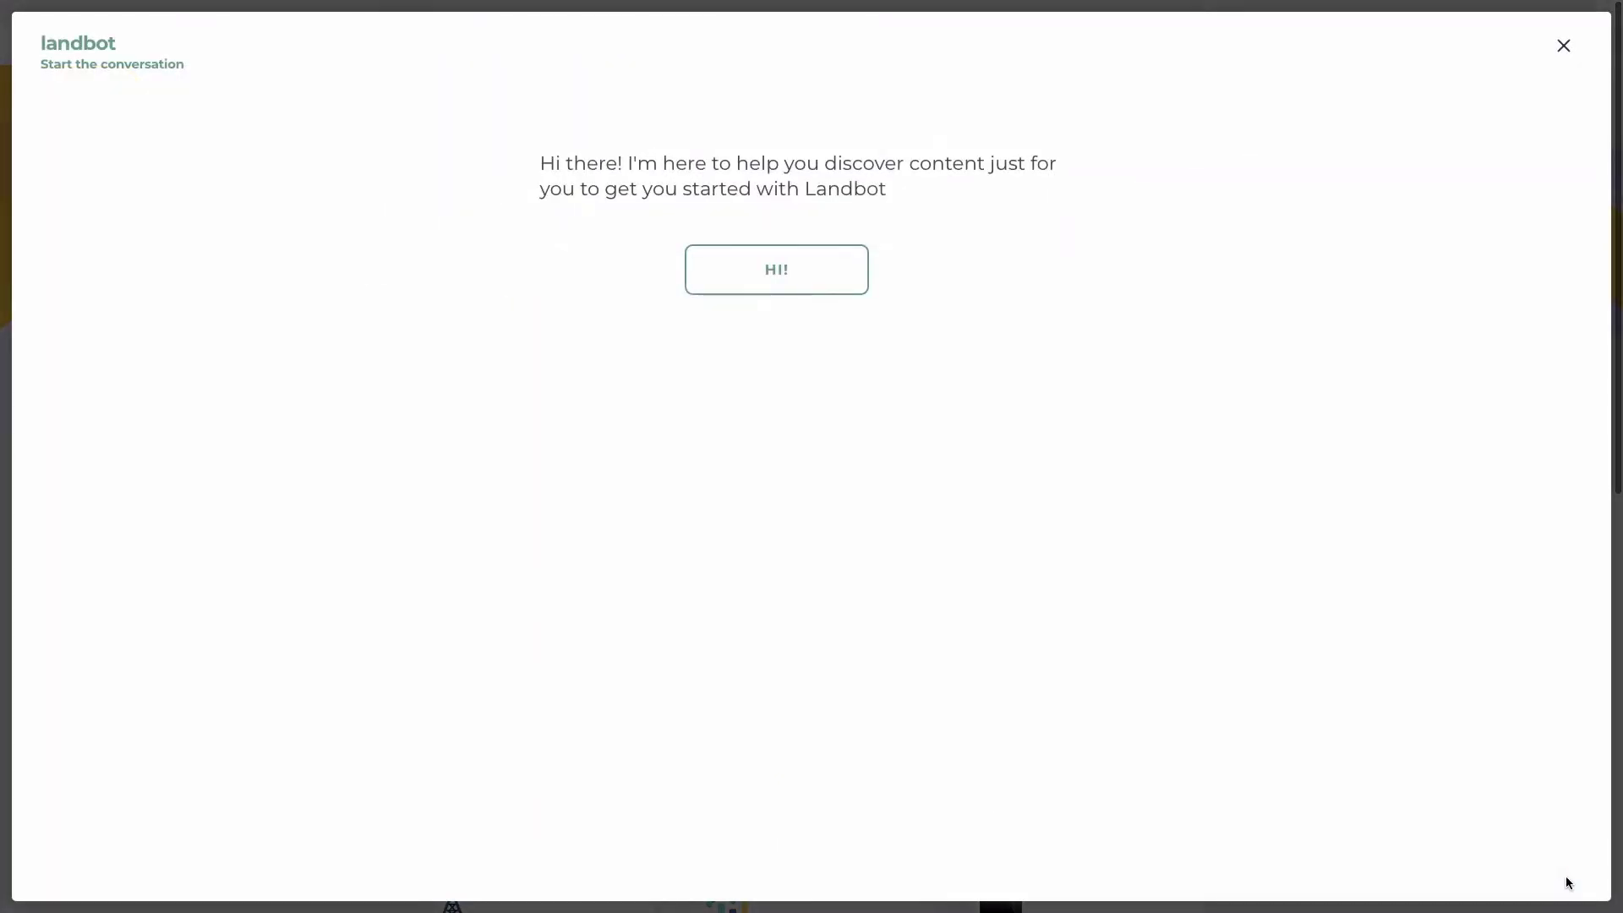
left_click(826, 289)
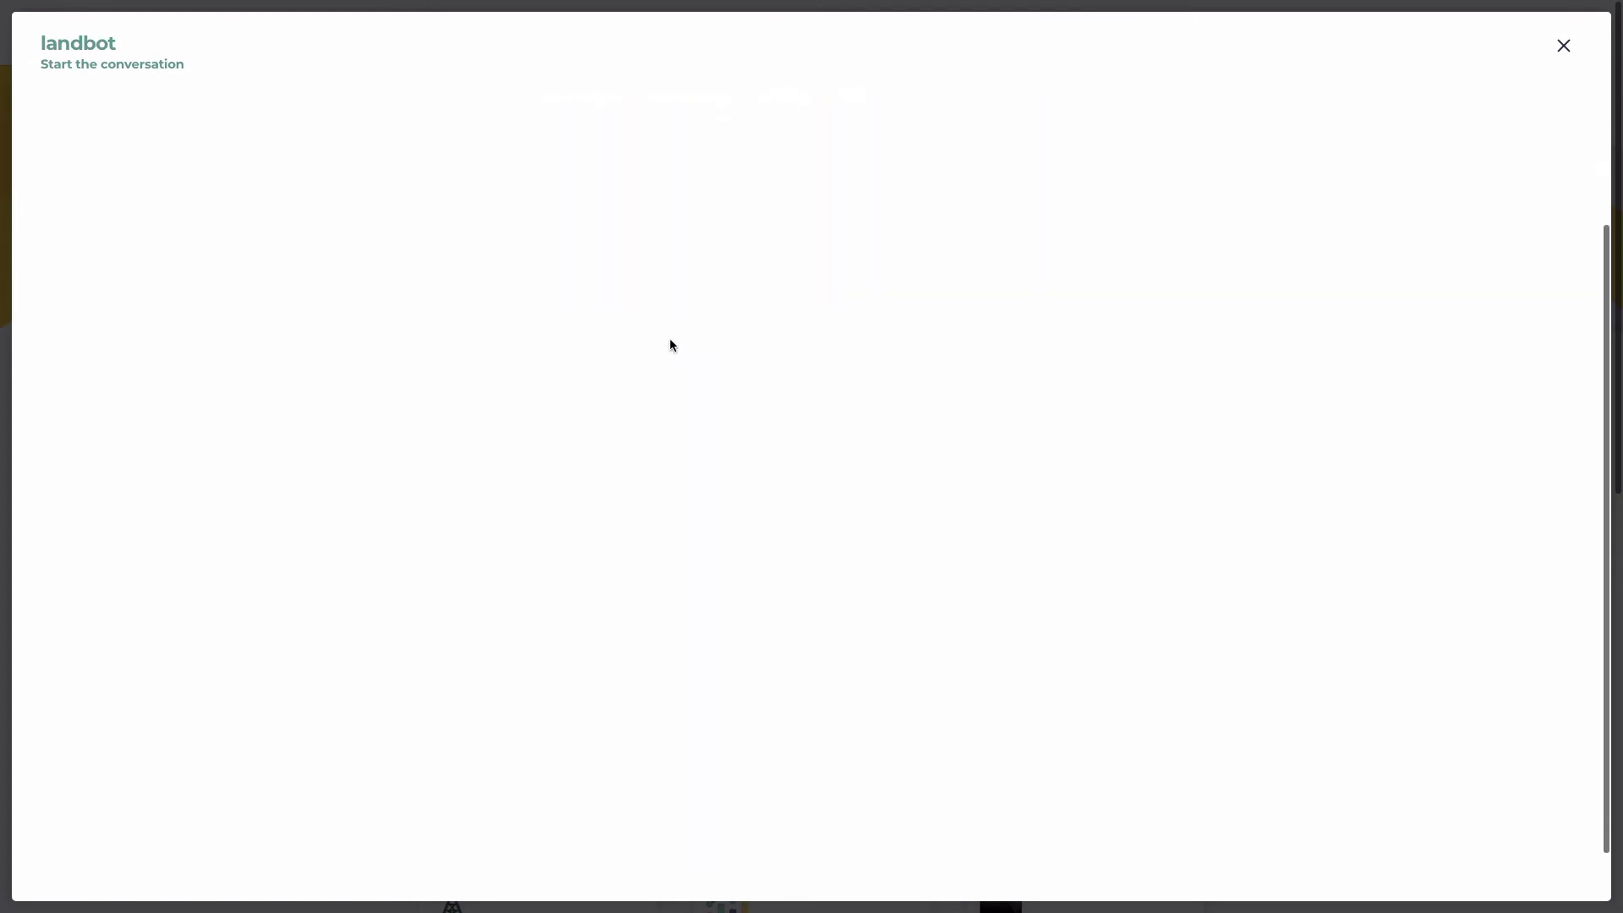
left_click(699, 385)
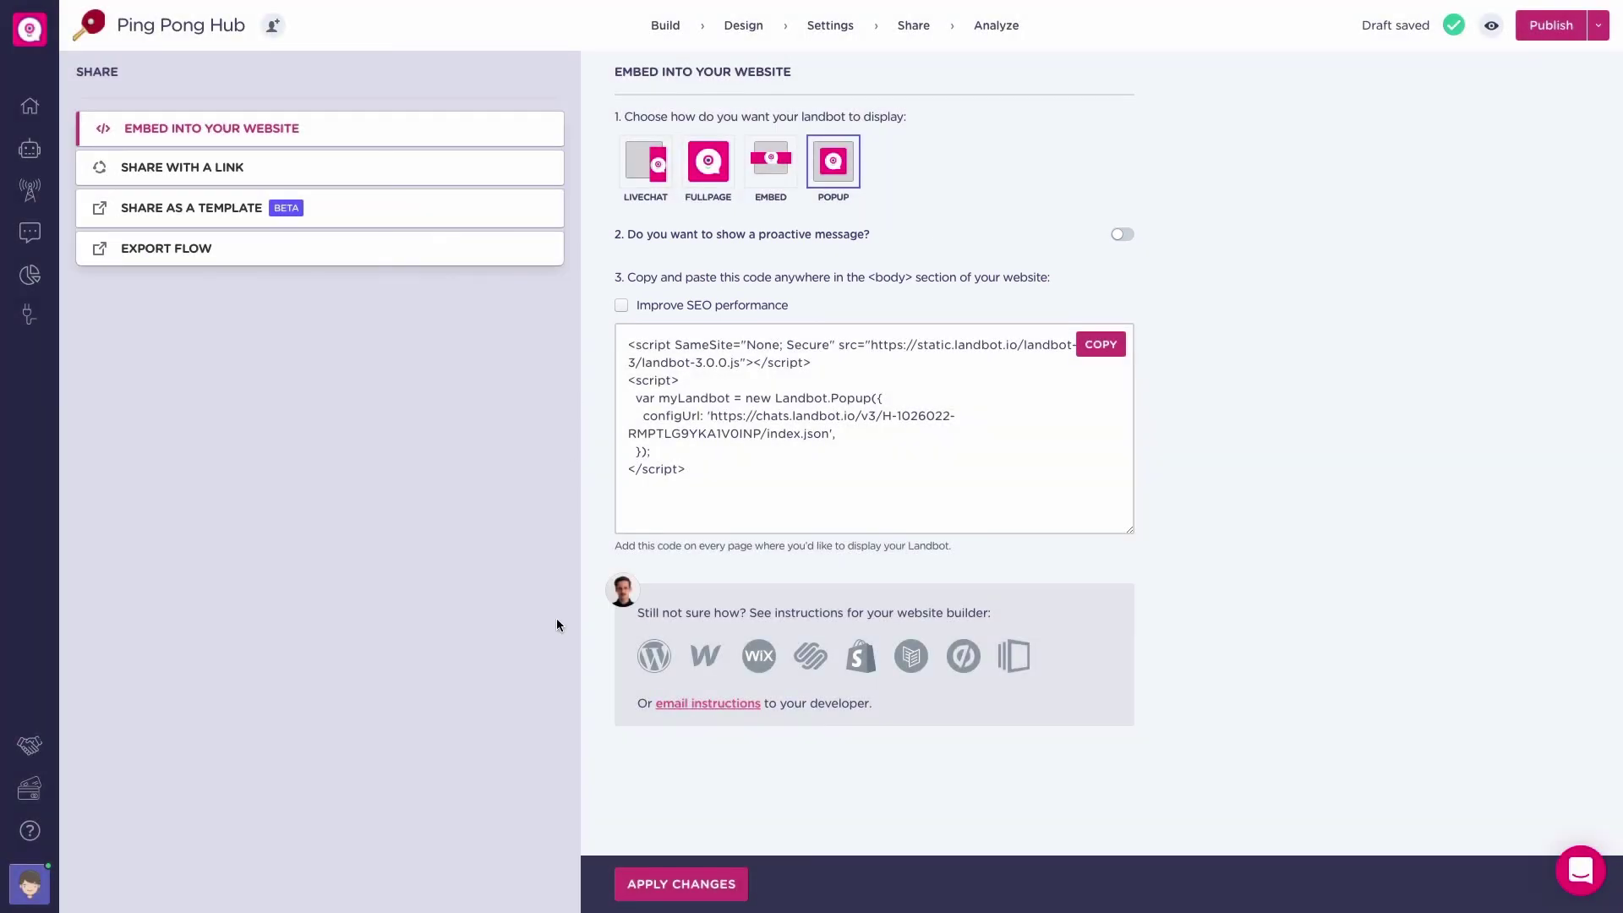
Apply changes so the Popup embed snippet is saved for the bot
left_click(661, 873)
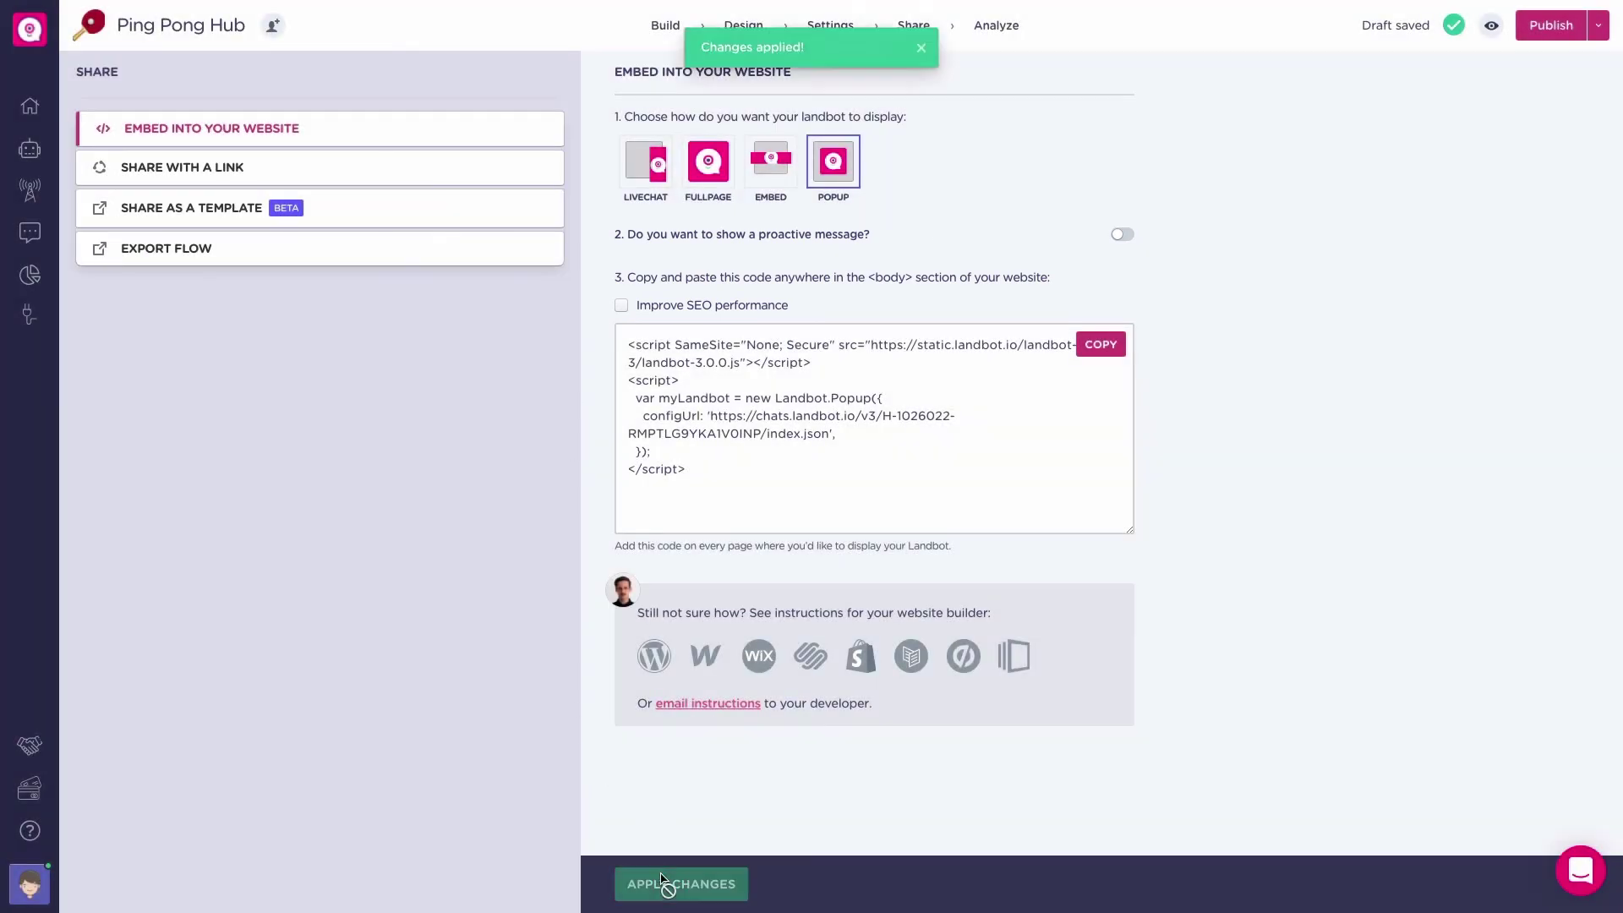